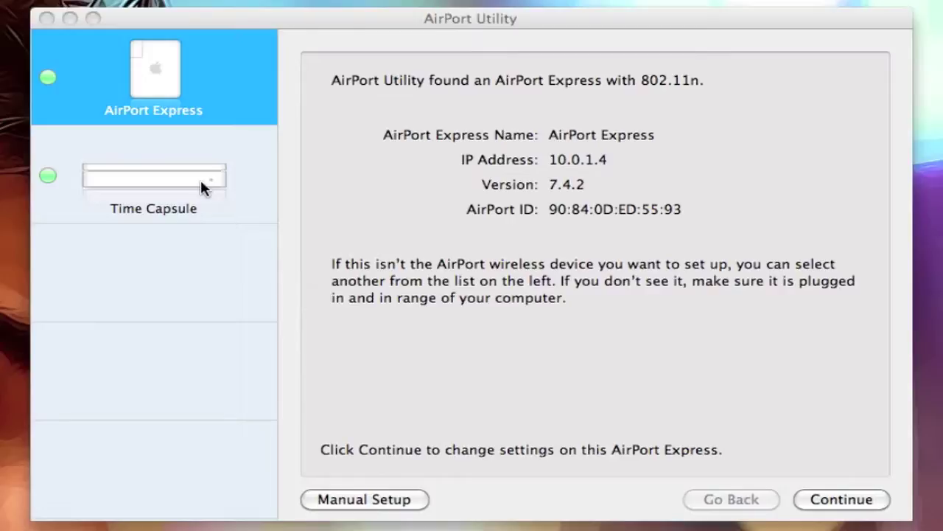
click(201, 179)
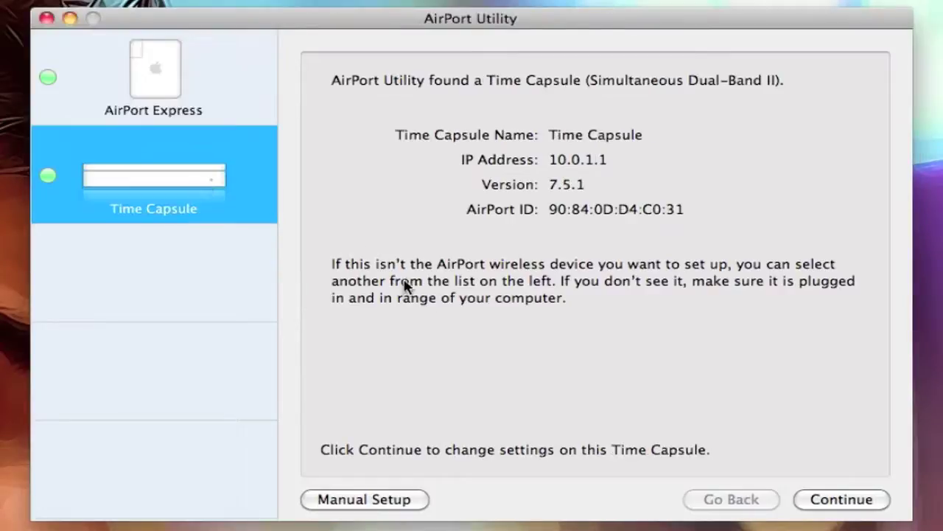
- Open the Time Capsule in Manual Setup and review its Summary: network name, WPA2 Personal security, clients
click(390, 505)
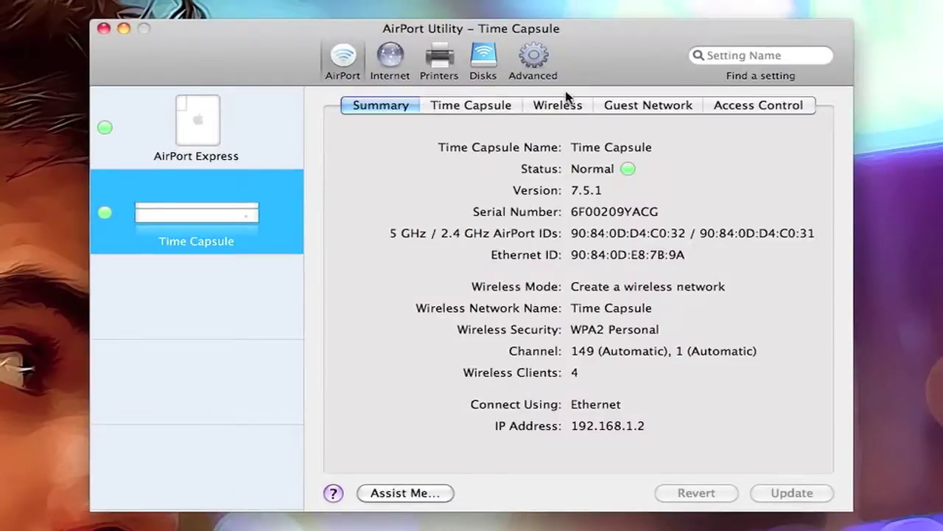
click(561, 105)
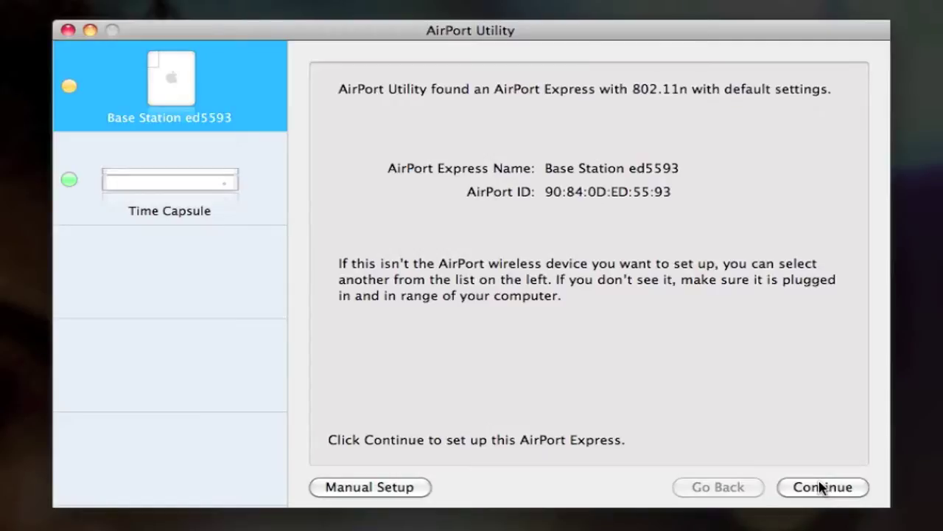
- Join the AirPort Express's network Apple Network ed5593 and open its configuration summary
click(350, 488)
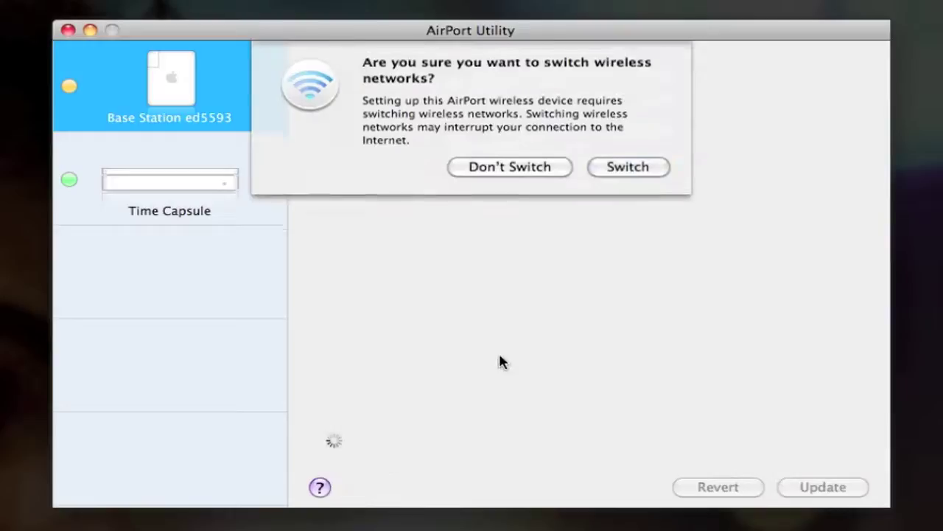
click(625, 170)
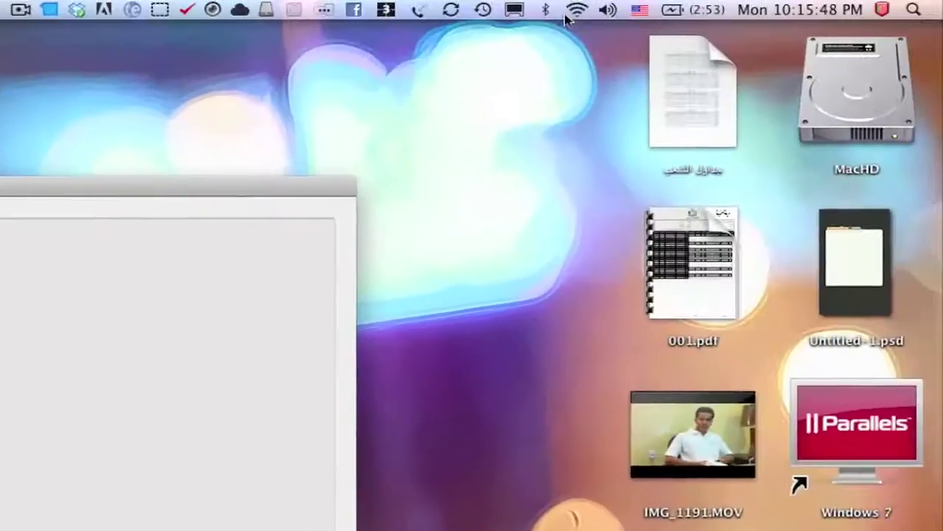
click(575, 10)
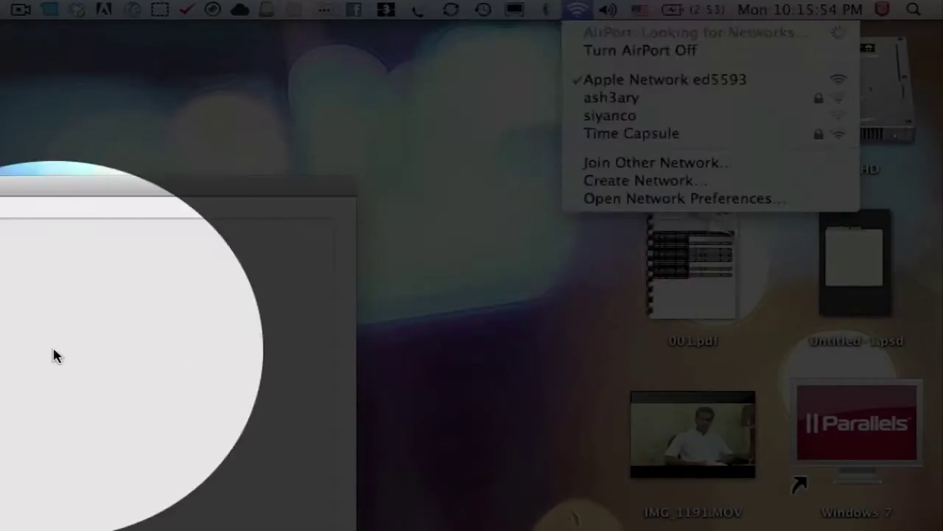
click(56, 356)
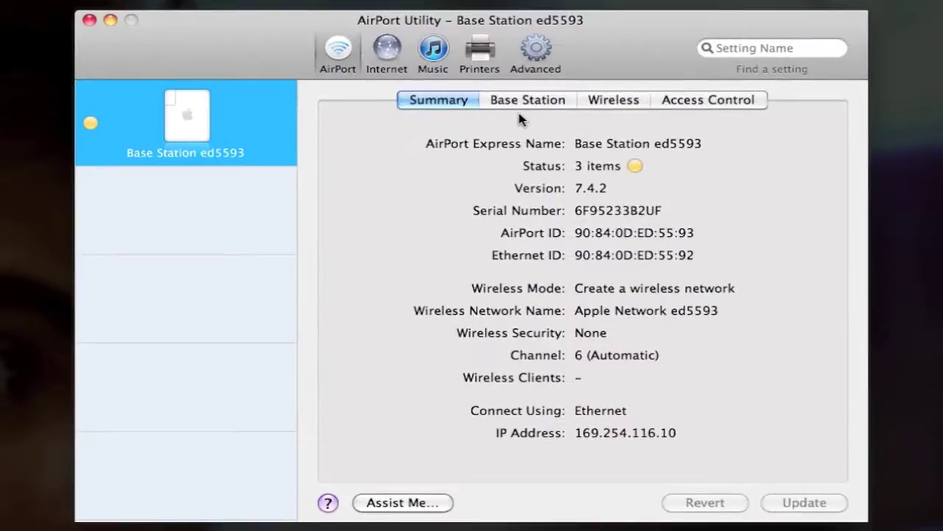
- Rename the base station to 'AirPort Express' on the Base Station tab
click(525, 102)
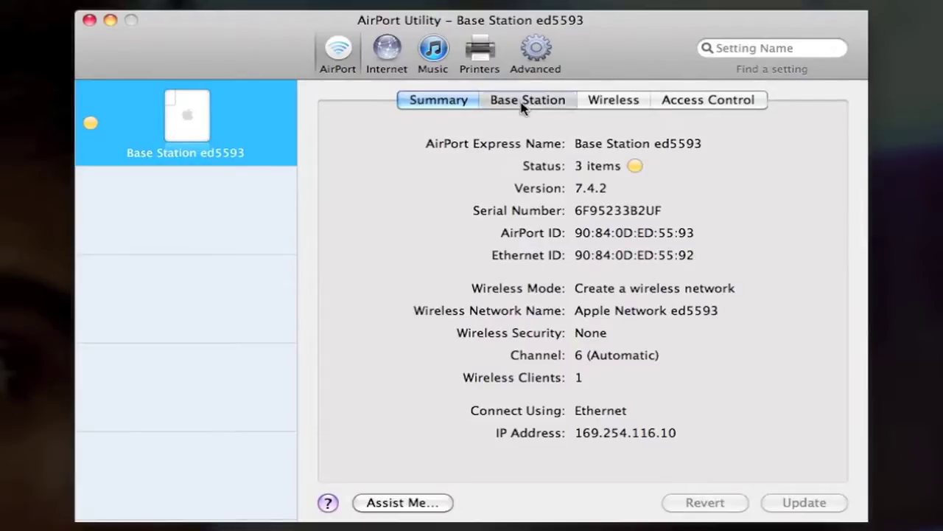
triple_click(612, 145)
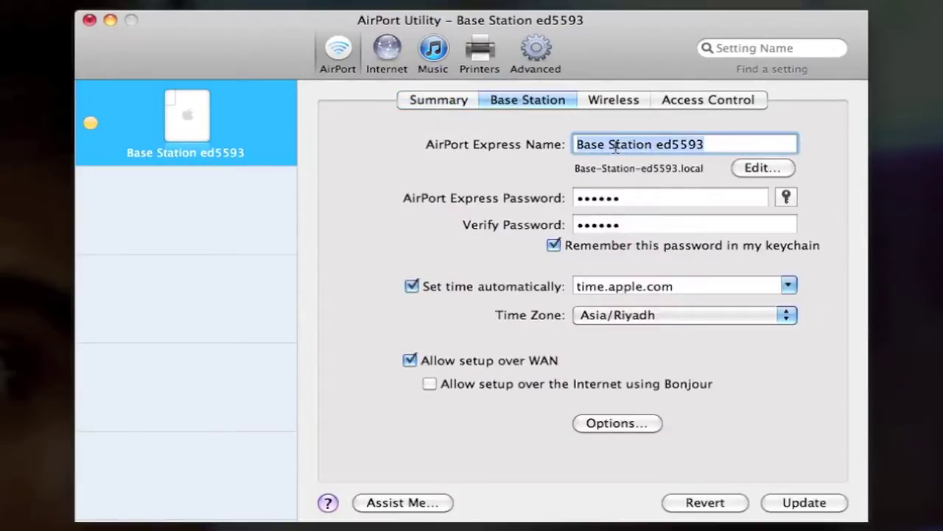
text(Air)
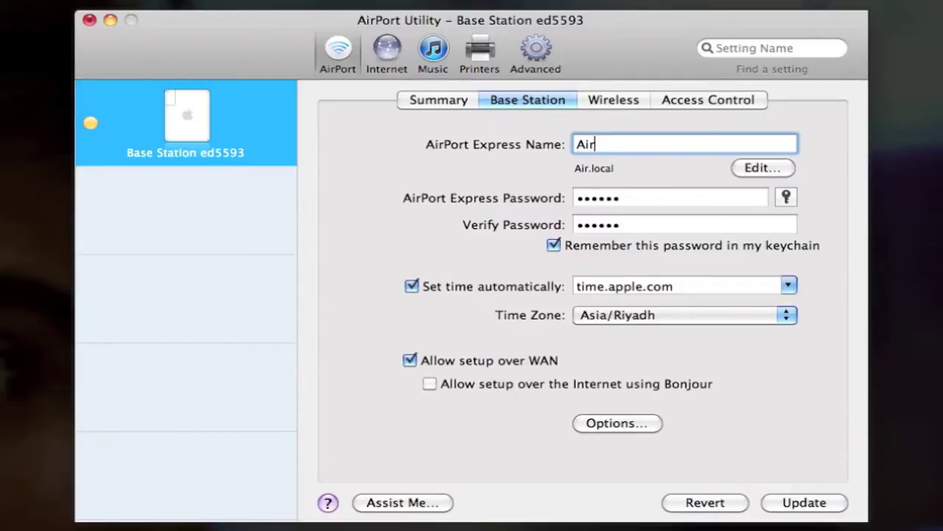
text(P)
key(BackSpace)
text(Port Express)
- Enter and verify a new device password for the AirPort Express
click(626, 195)
text(12345678)
key(Tab)
text(12345678)
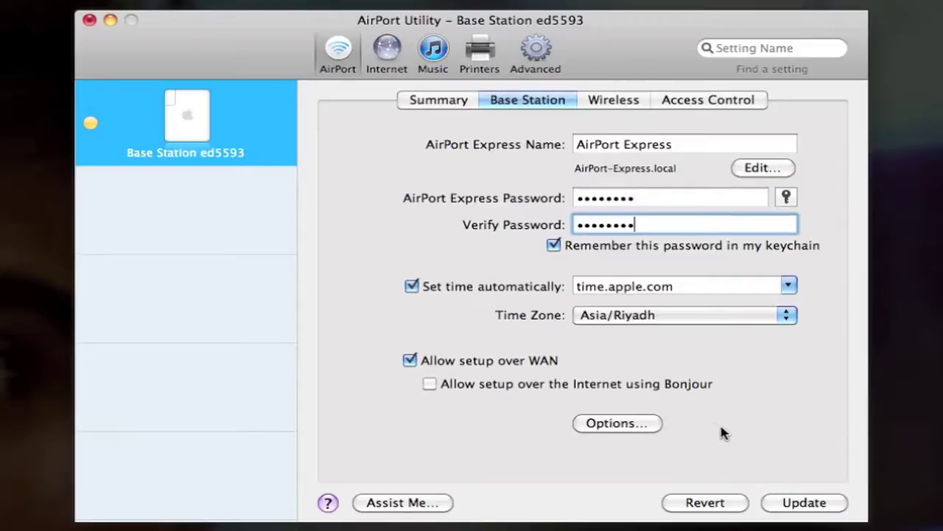
- Set wireless mode to Extend a wireless network with WPA2 Personal and enter the wireless password twice
click(617, 101)
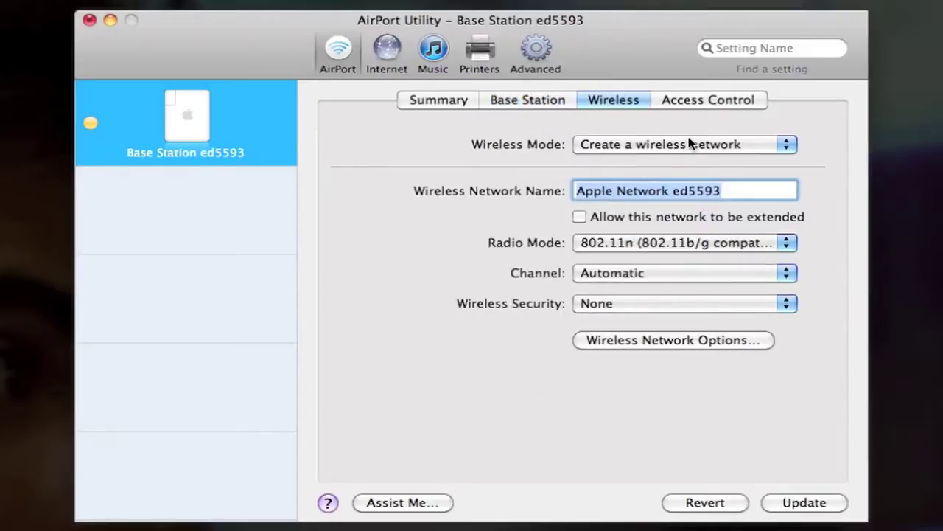
click(715, 145)
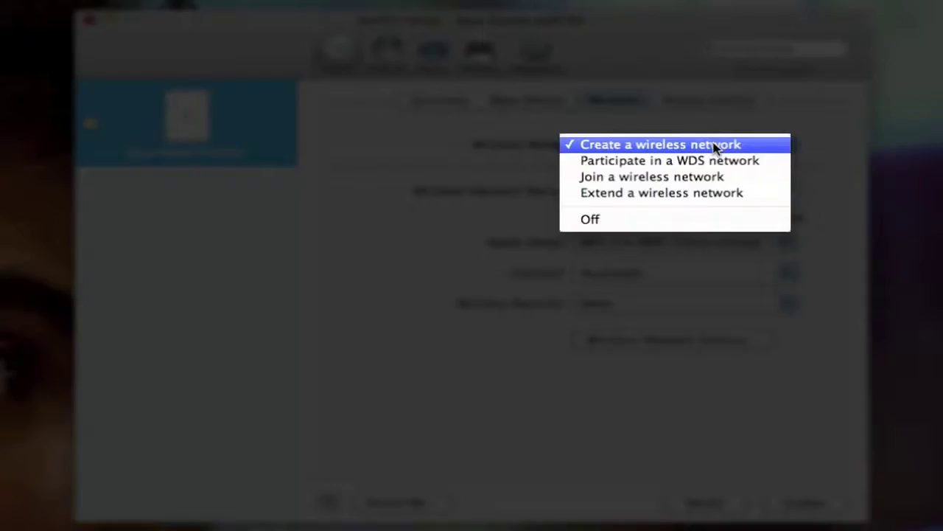
click(715, 194)
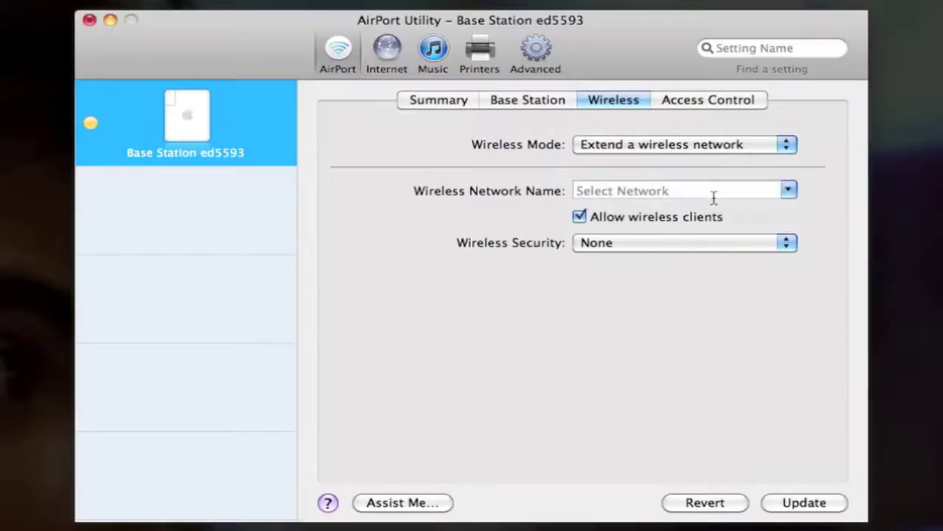
click(702, 244)
click(675, 328)
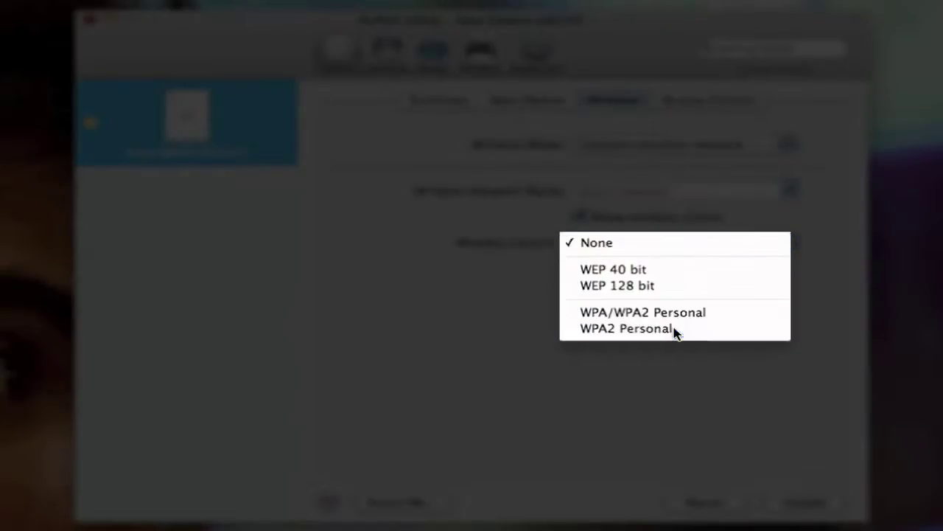
click(652, 278)
text(••••••••)
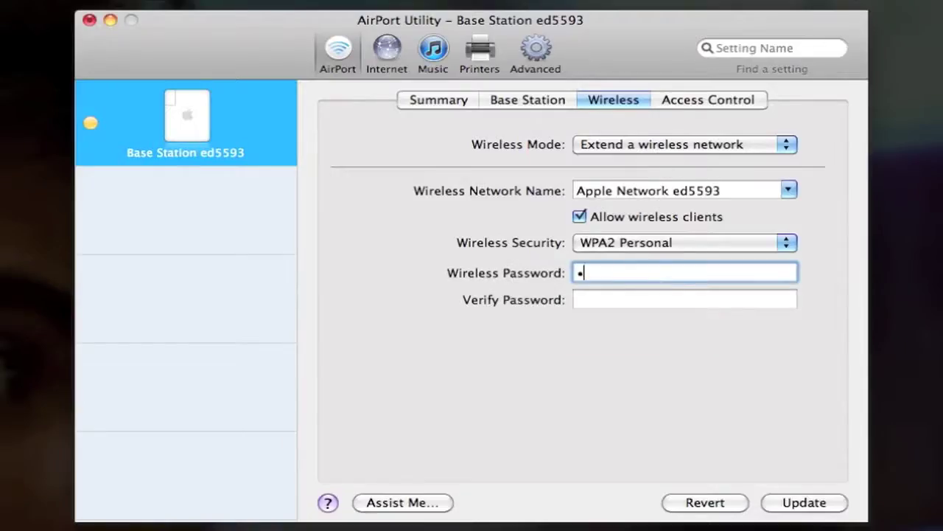
key(Tab)
text(••••••••)
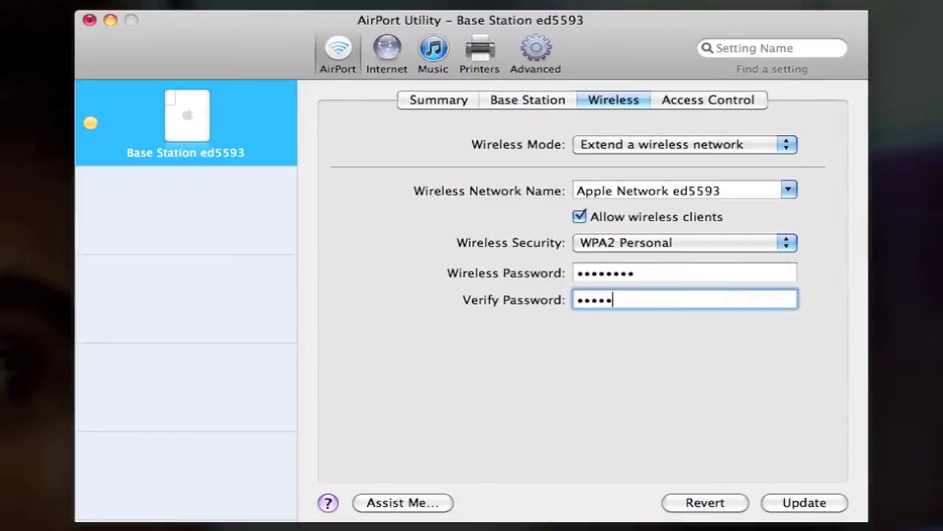
- Choose the Time Capsule network to extend, dismissing the cannot-be-extended warning
click(788, 190)
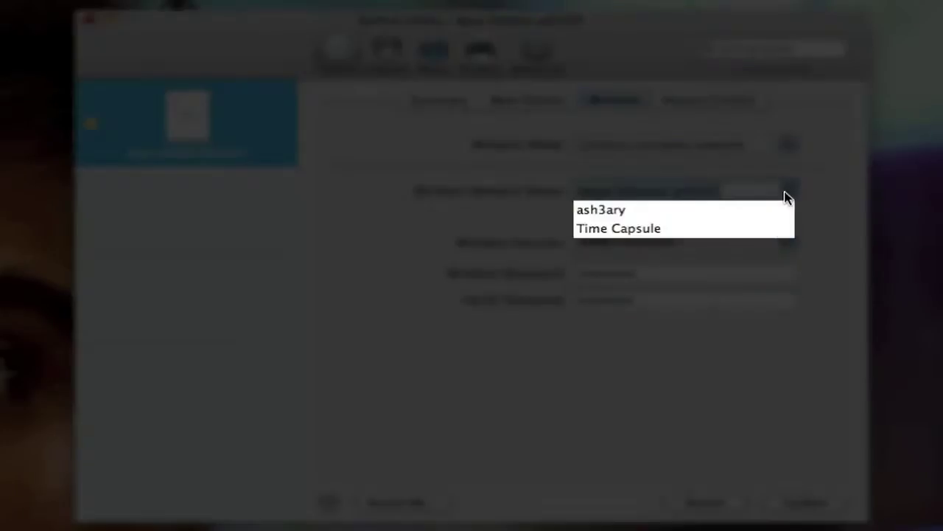
click(648, 224)
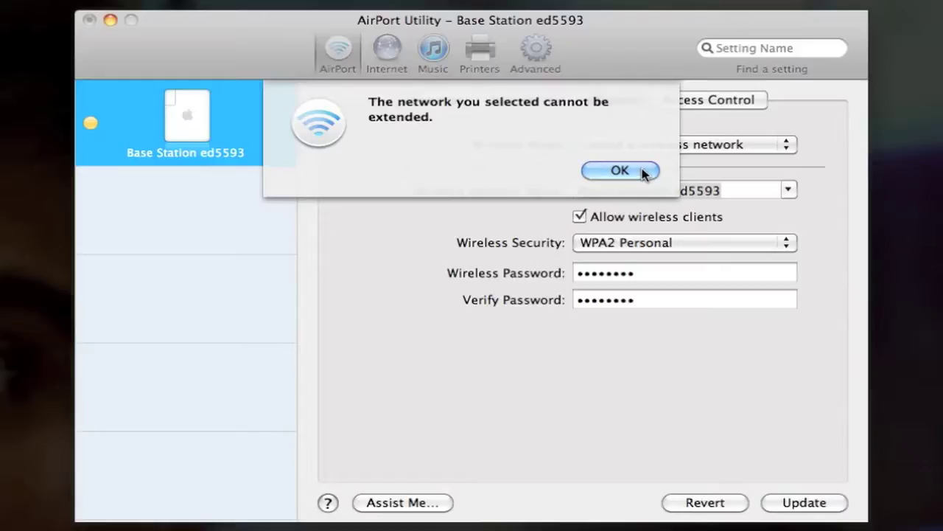
click(619, 171)
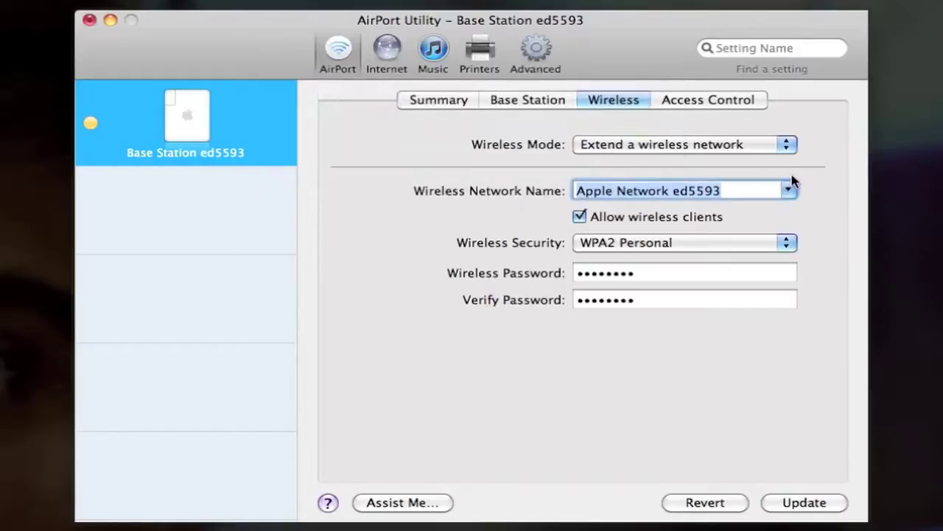
click(790, 189)
click(671, 229)
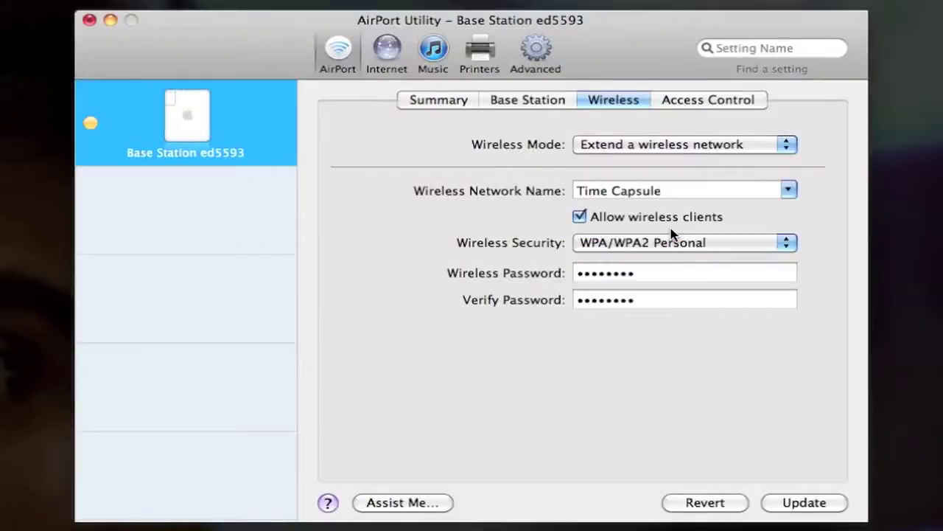
- Restore WPA2 Personal security, re-enter and confirm the wireless password, and apply with Update
click(678, 244)
click(673, 262)
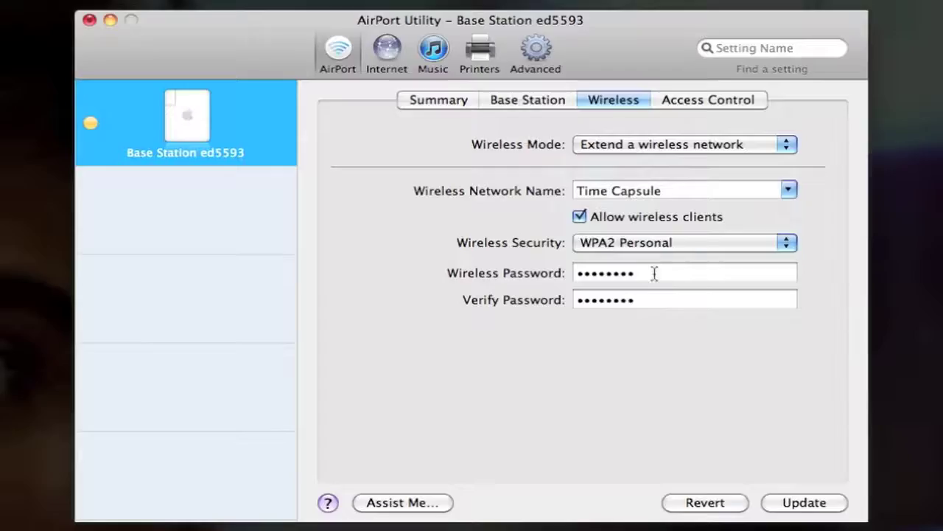
double_click(638, 271)
text(••••••••)
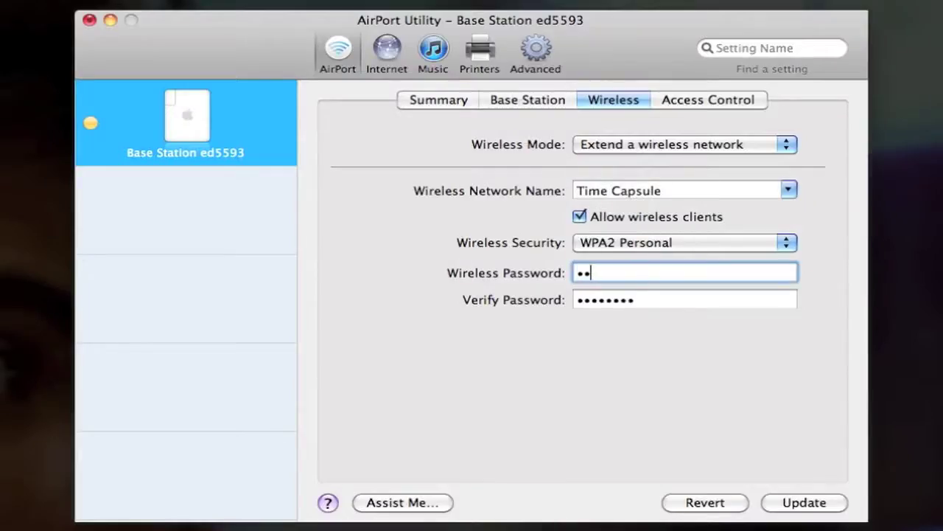
key(Tab)
text(••••••••)
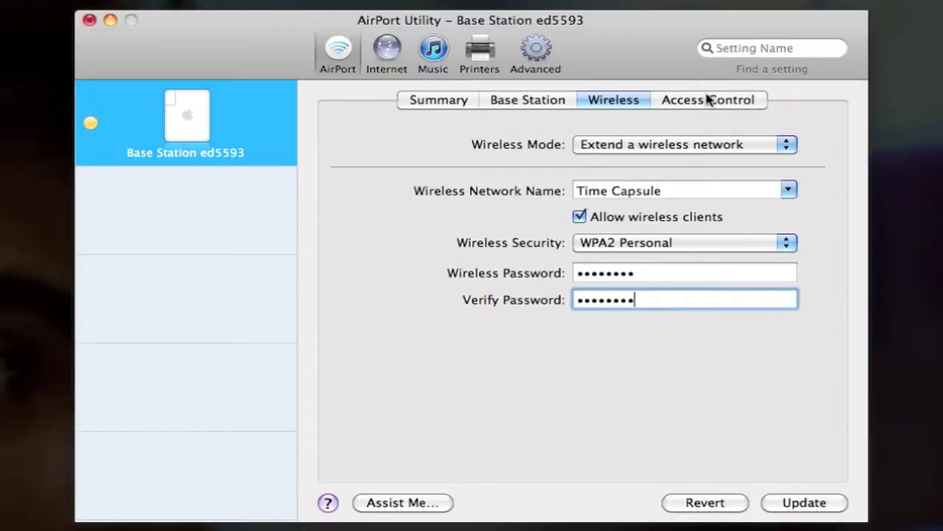
click(786, 509)
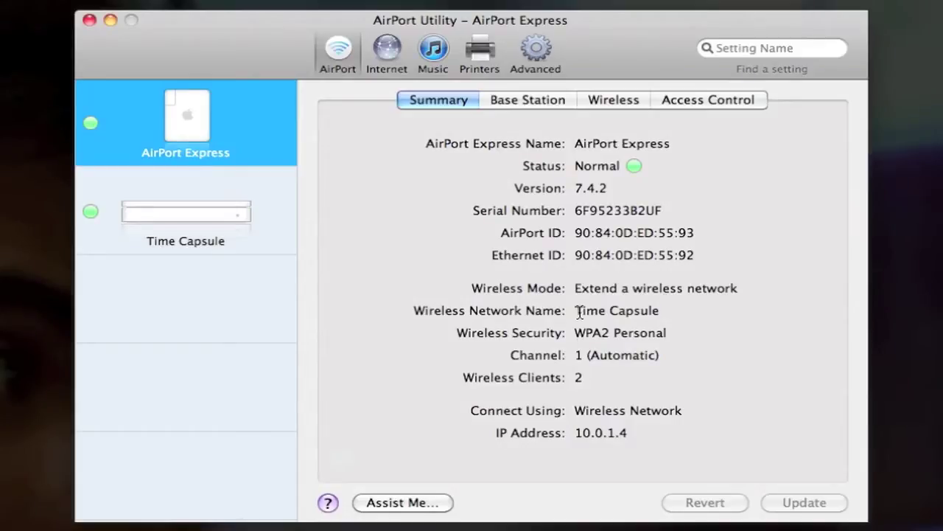
- Highlight the Extend mode and Time Capsule network, then review Base Station, Wireless and Access Control settings
drag(575, 288, 746, 289)
drag(576, 311, 706, 305)
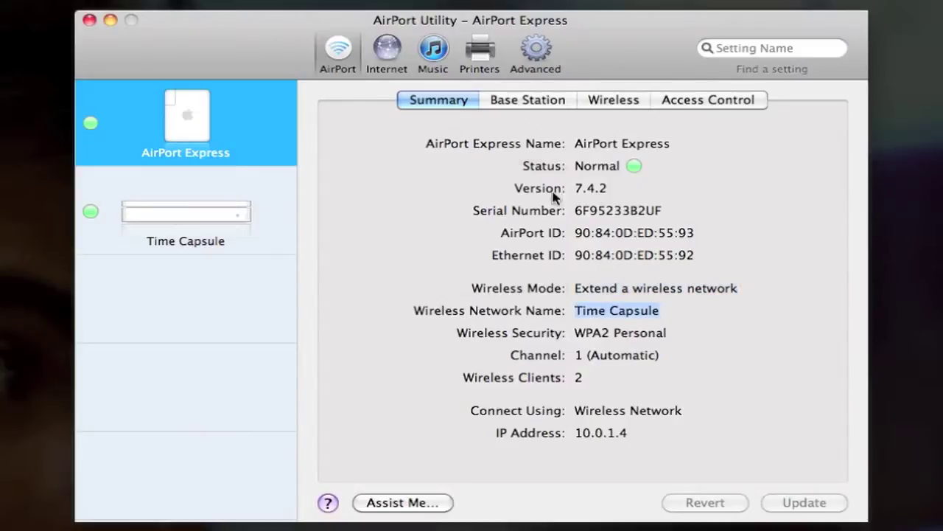
click(539, 101)
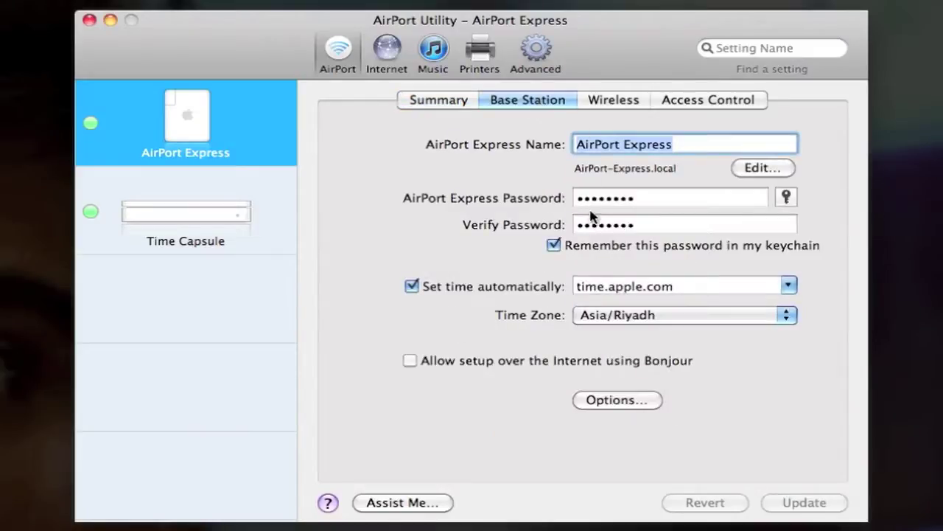
click(618, 97)
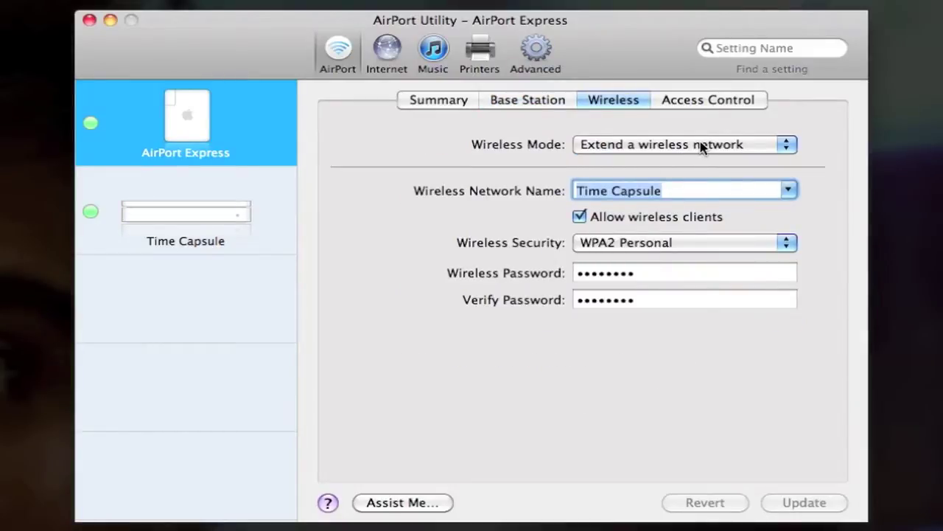
click(692, 105)
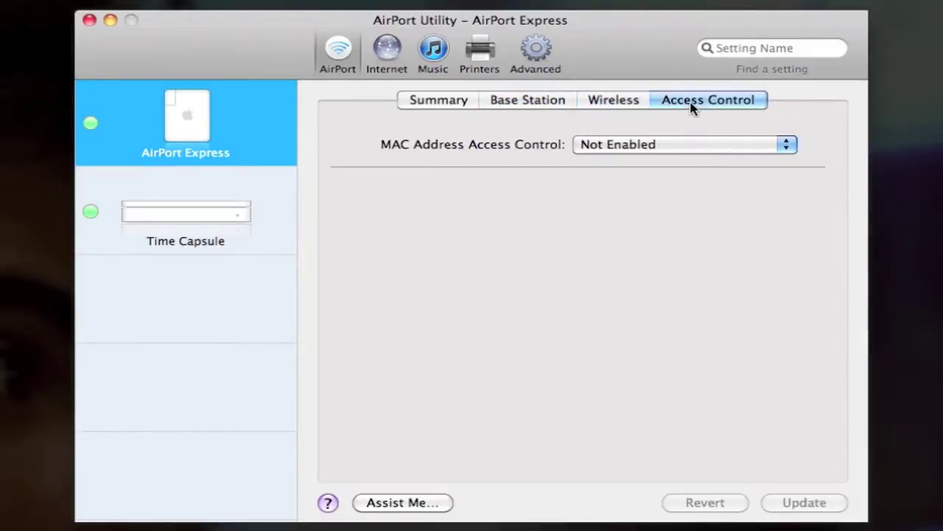
click(615, 103)
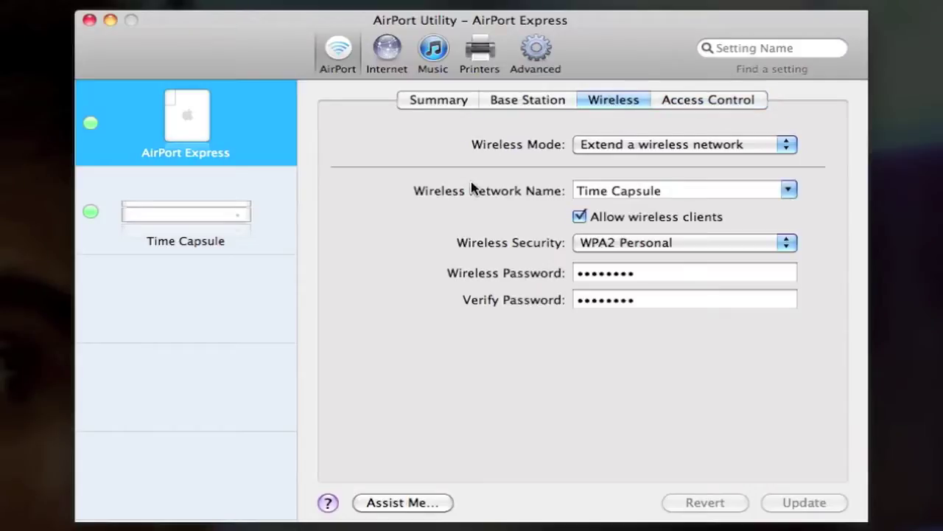